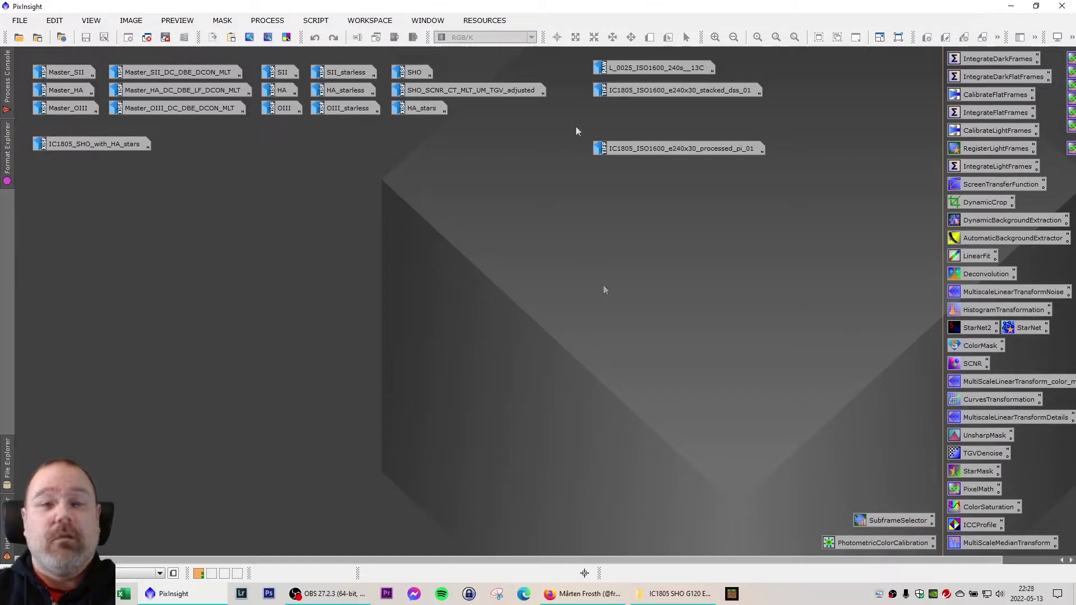
- Open the raw L_0025 frame and the DSS-stacked IC1805 image, with the stacked image on the left
double_click(661, 67)
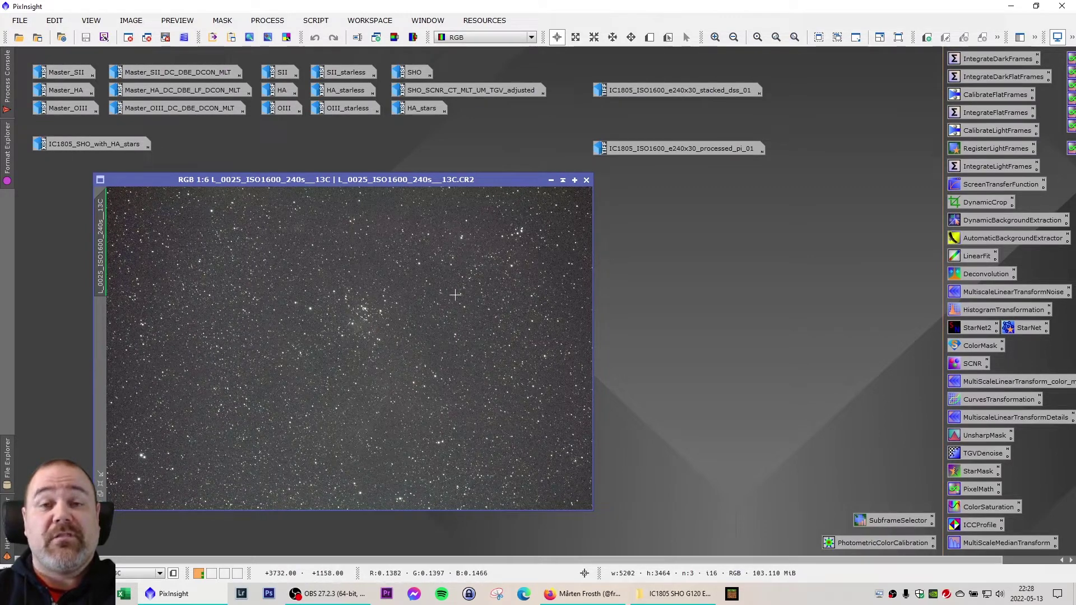
left_click_drag(452, 180, 389, 202)
double_click(685, 89)
left_click_drag(442, 176, 513, 192)
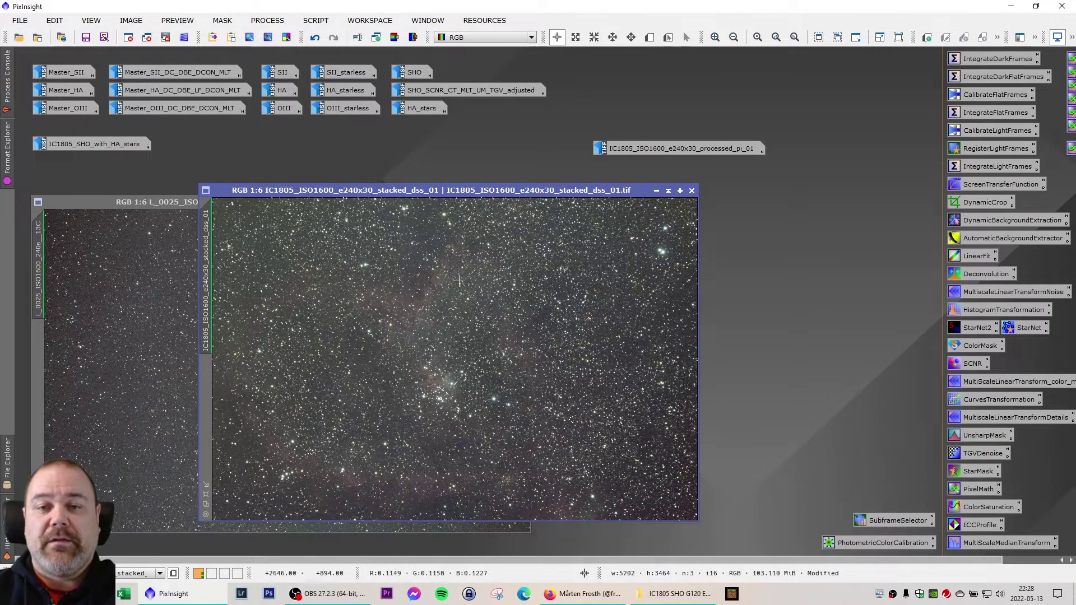
left_click_drag(457, 192, 291, 203)
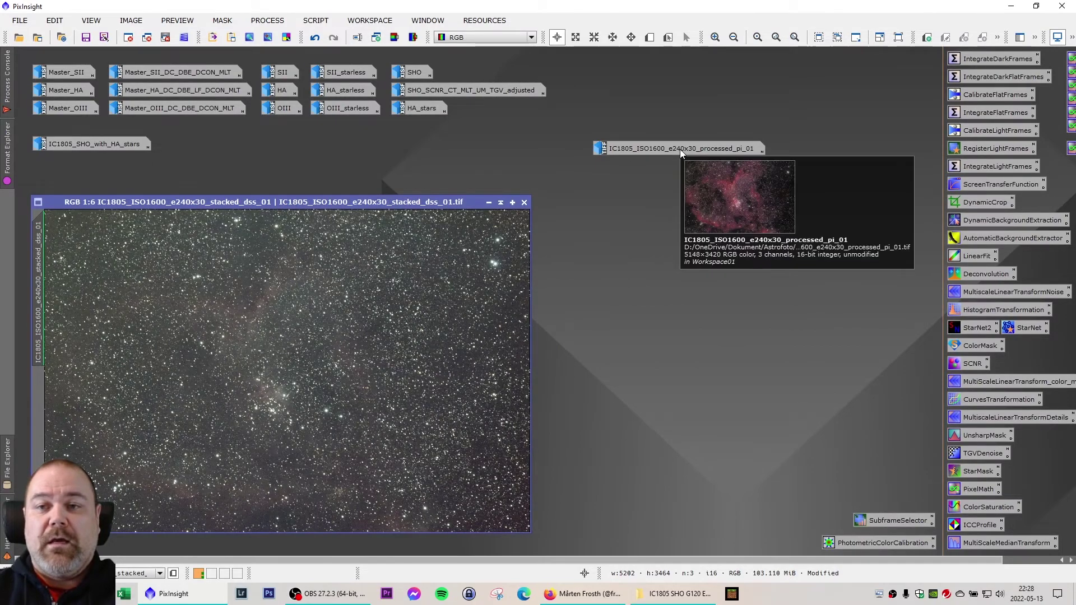
- Open IC1805_ISO1600_e240x30_processed_pi_01 beside the stacked image, then iconize all image windows
double_click(680, 149)
left_click_drag(606, 155, 717, 203)
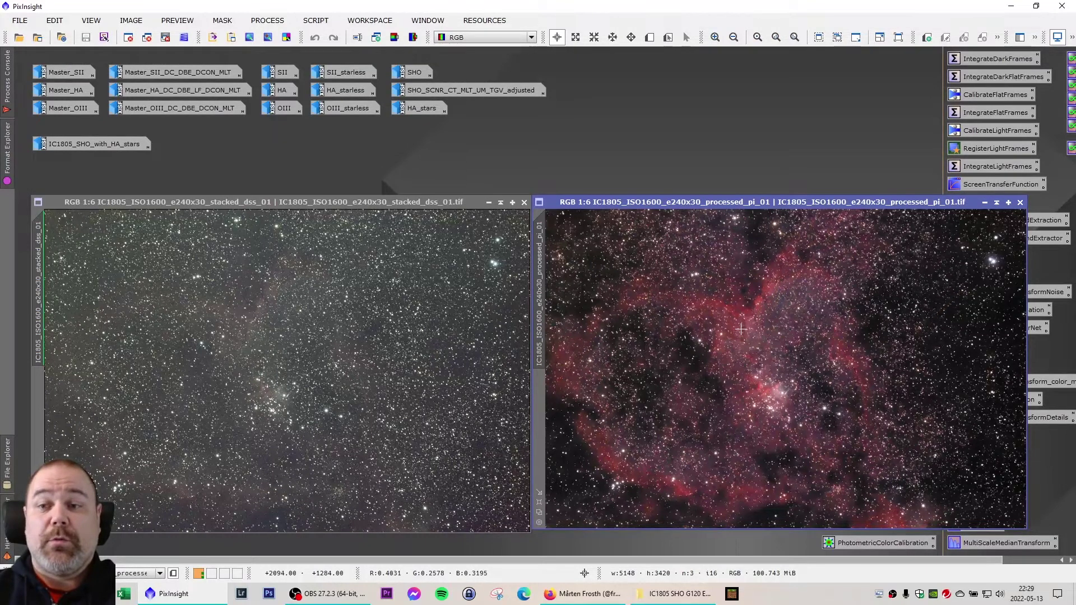
key("ctrl+shift+i")
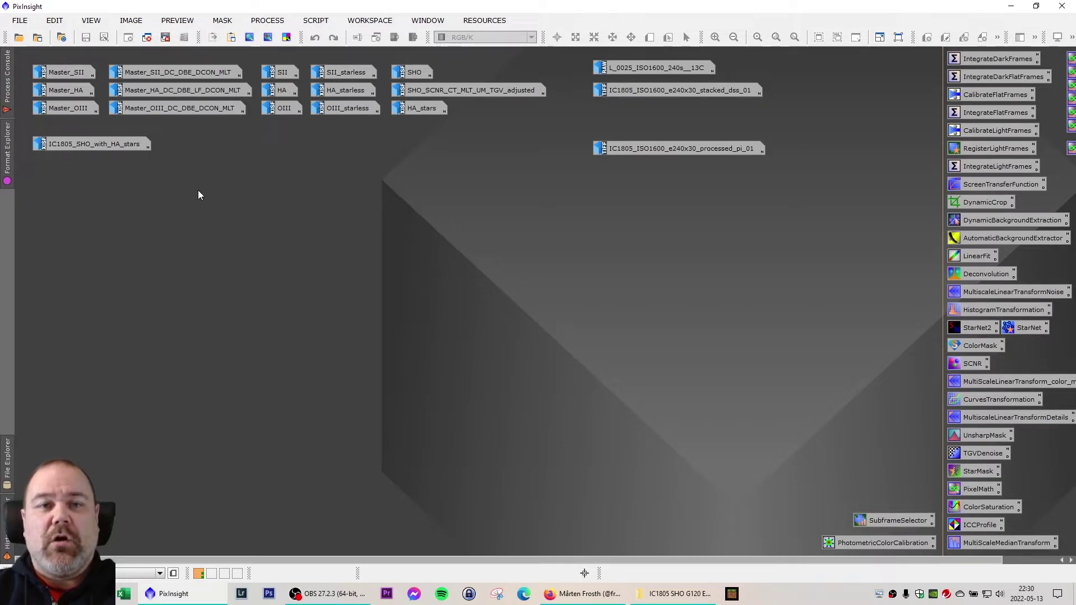
double_click(57, 73)
double_click(65, 91)
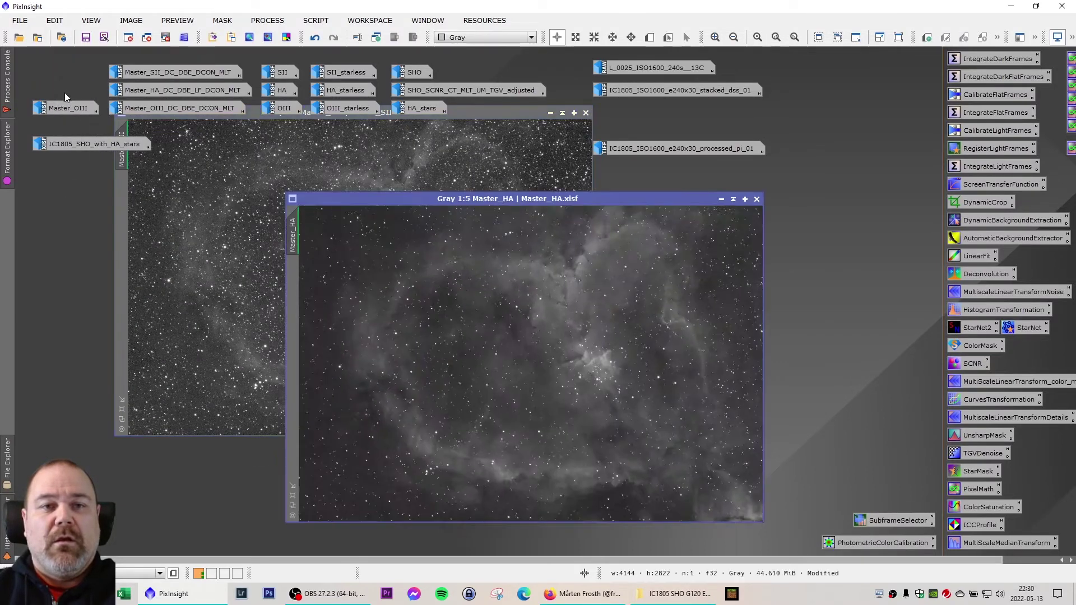
double_click(66, 108)
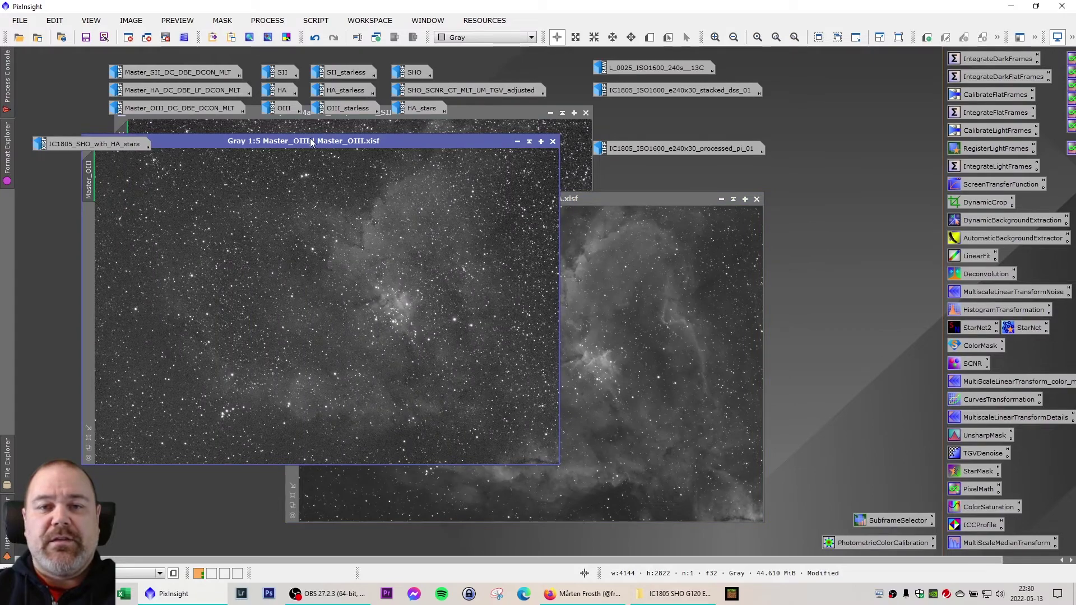
left_click_drag(295, 144, 239, 184)
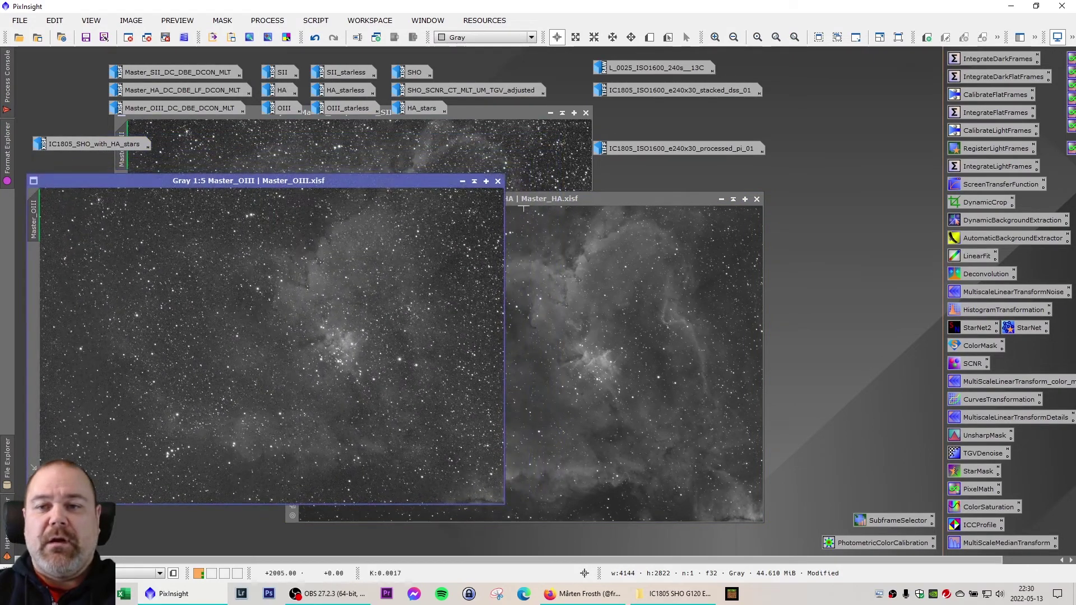
left_click_drag(536, 200, 439, 207)
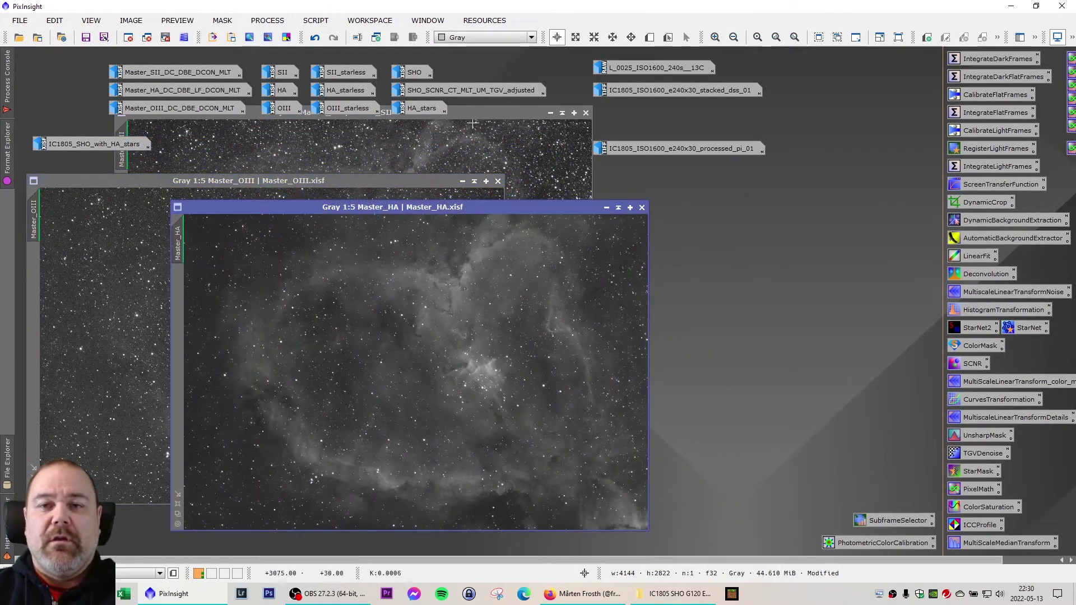
left_click_drag(477, 115, 872, 183)
left_click(478, 207)
left_click_drag(479, 207, 468, 214)
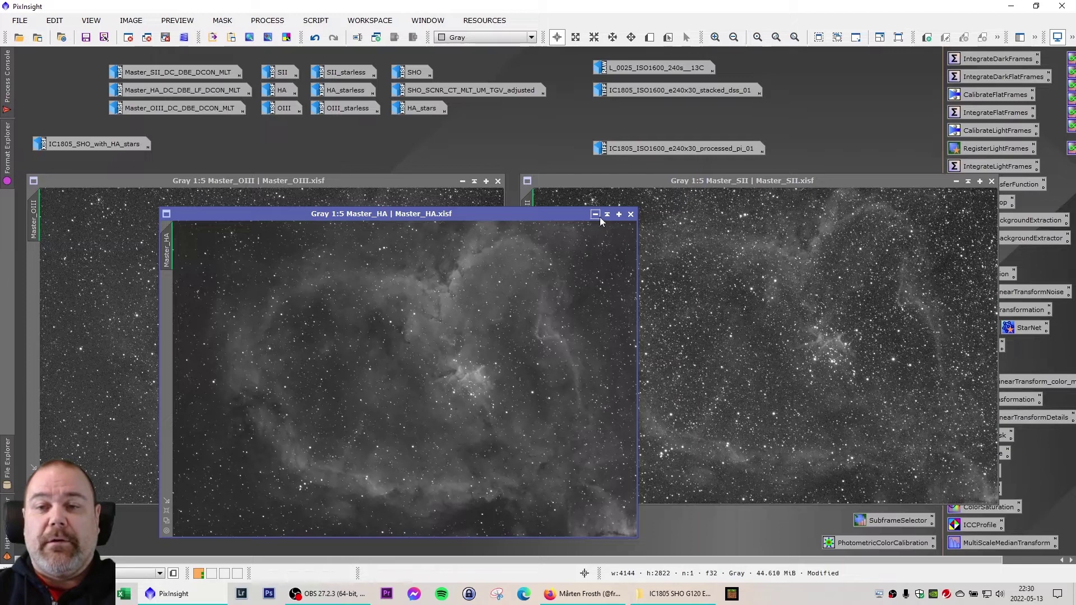
left_click(595, 214)
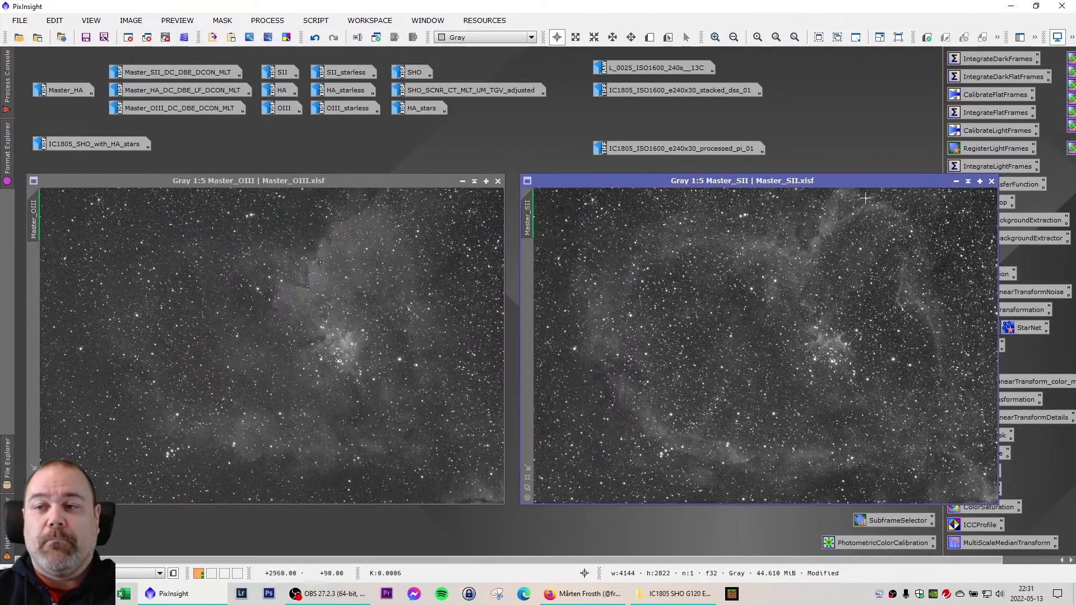
left_click(956, 181)
left_click(463, 182)
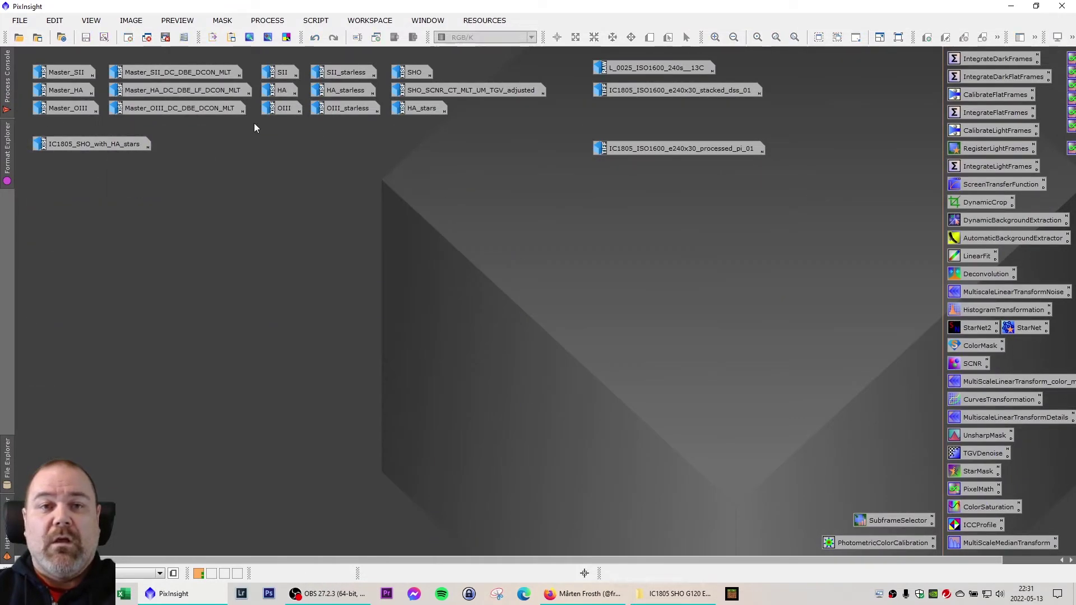
double_click(184, 75)
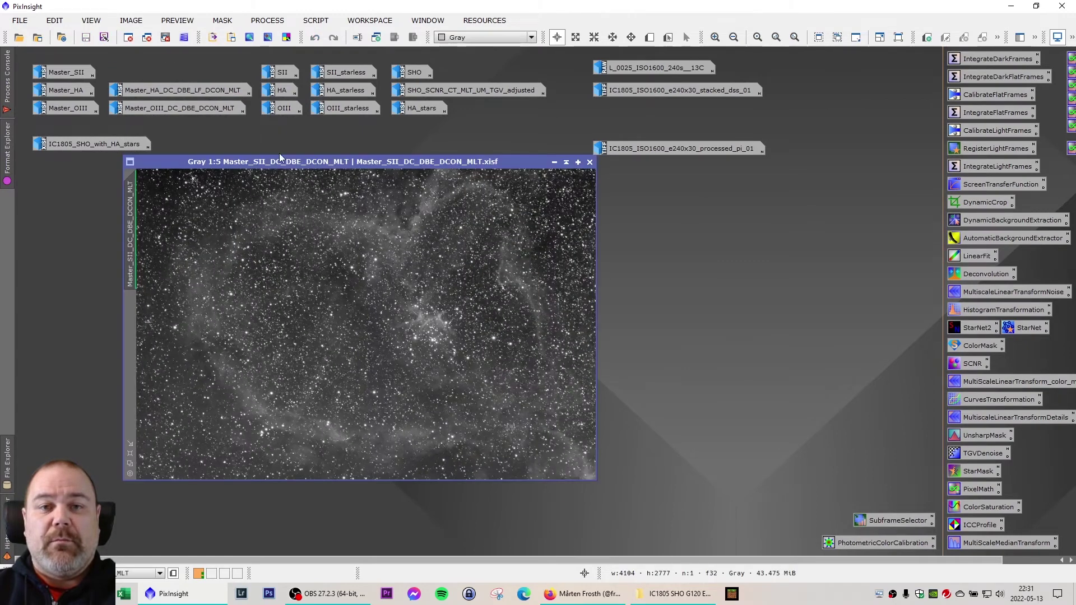
left_click_drag(283, 164, 195, 209)
double_click(180, 95)
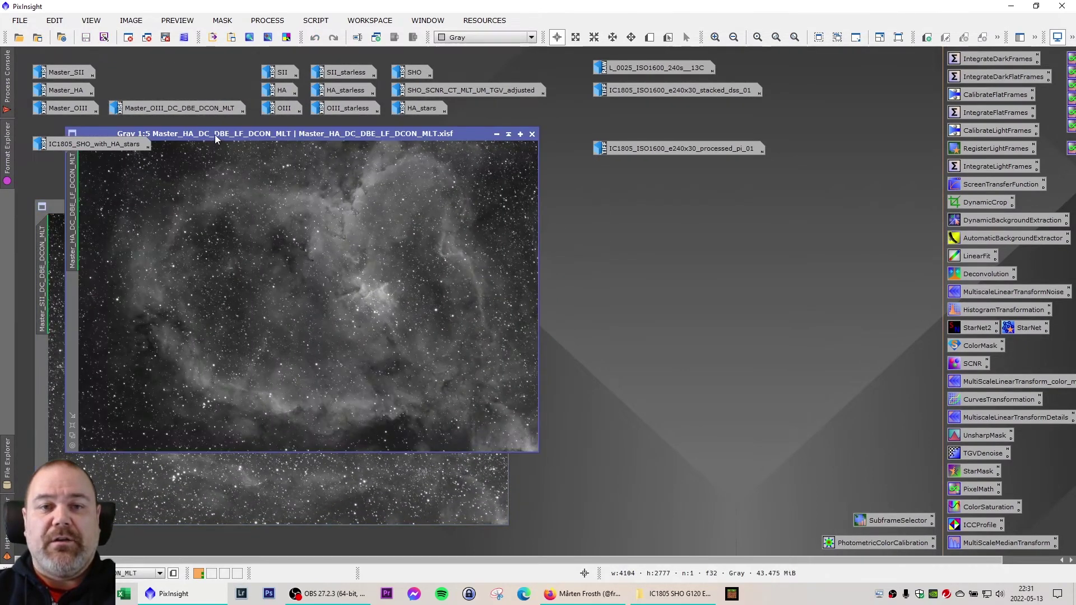
left_click_drag(215, 135, 504, 211)
double_click(190, 110)
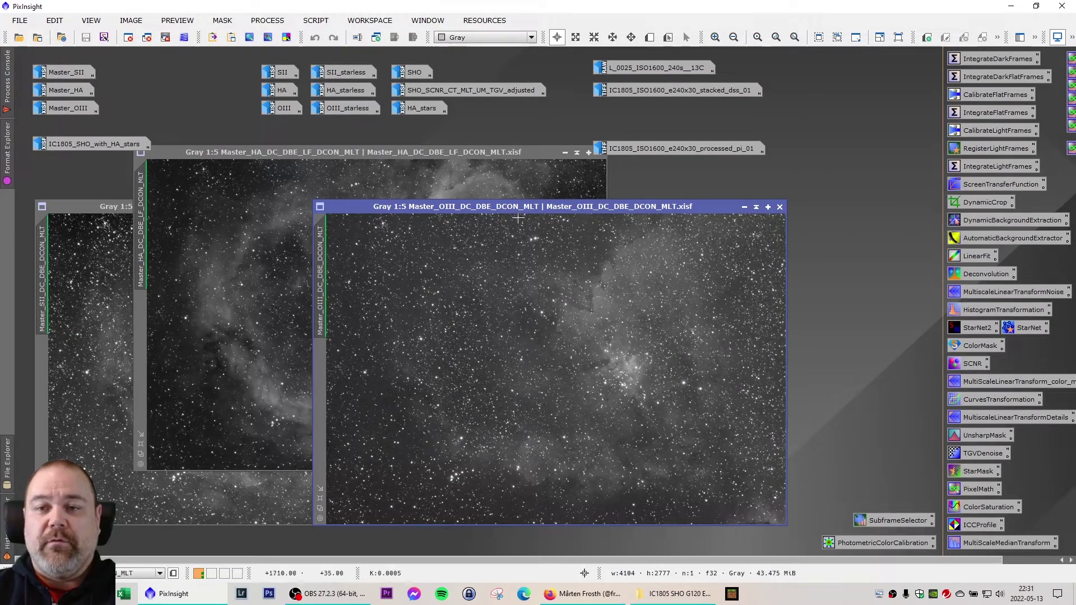
left_click_drag(534, 211, 618, 220)
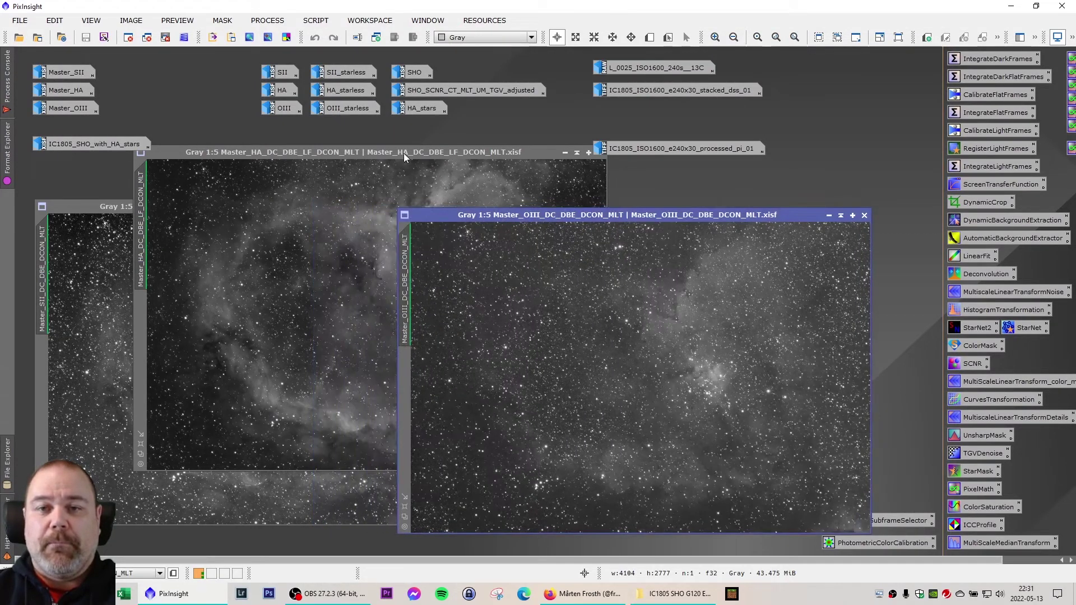
left_click_drag(404, 156, 427, 166)
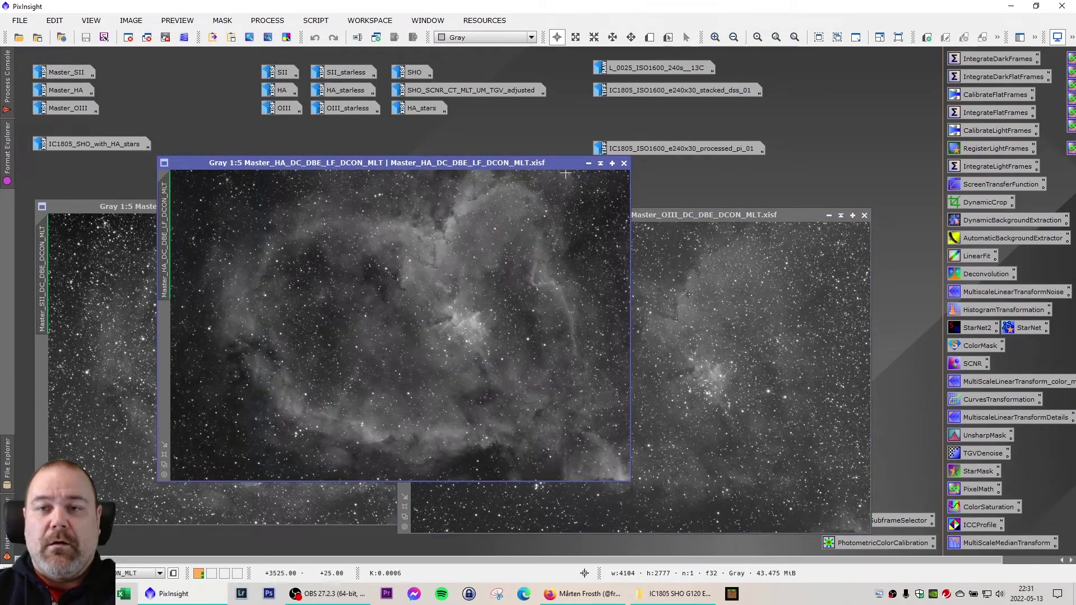
left_click(588, 163)
left_click(829, 215)
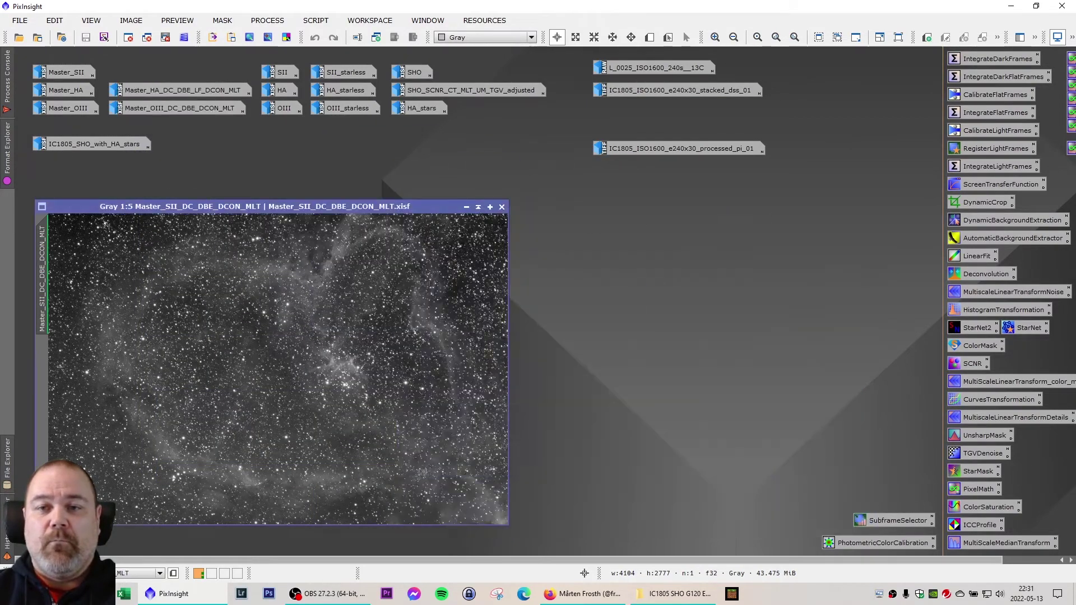
left_click(467, 207)
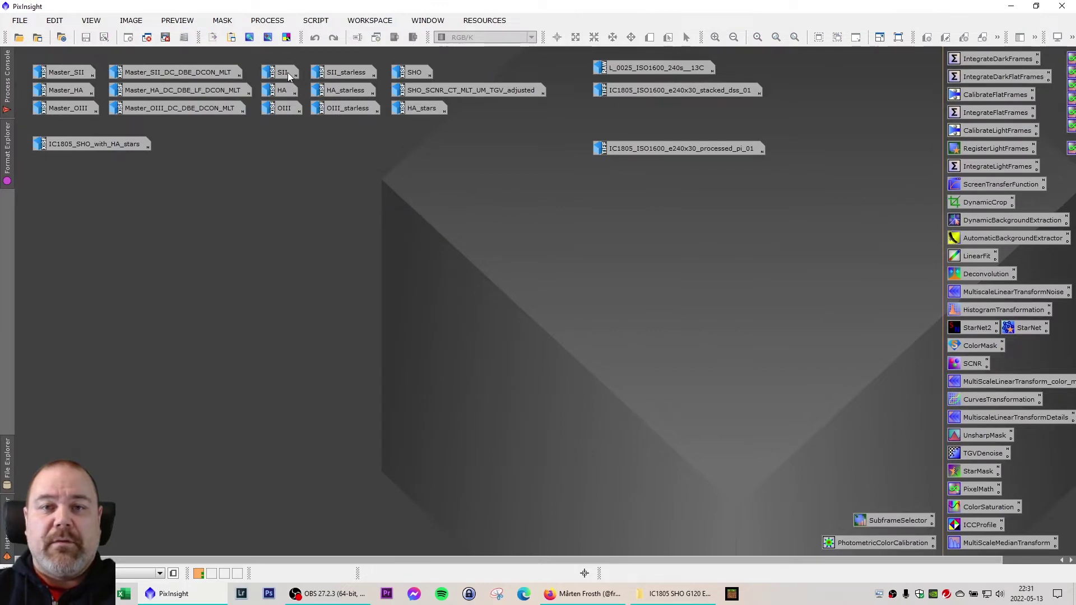
- Open the SII and HA channel images and arrange SII, HA and OIII side by side
double_click(287, 72)
left_click_drag(530, 182, 173, 194)
double_click(278, 89)
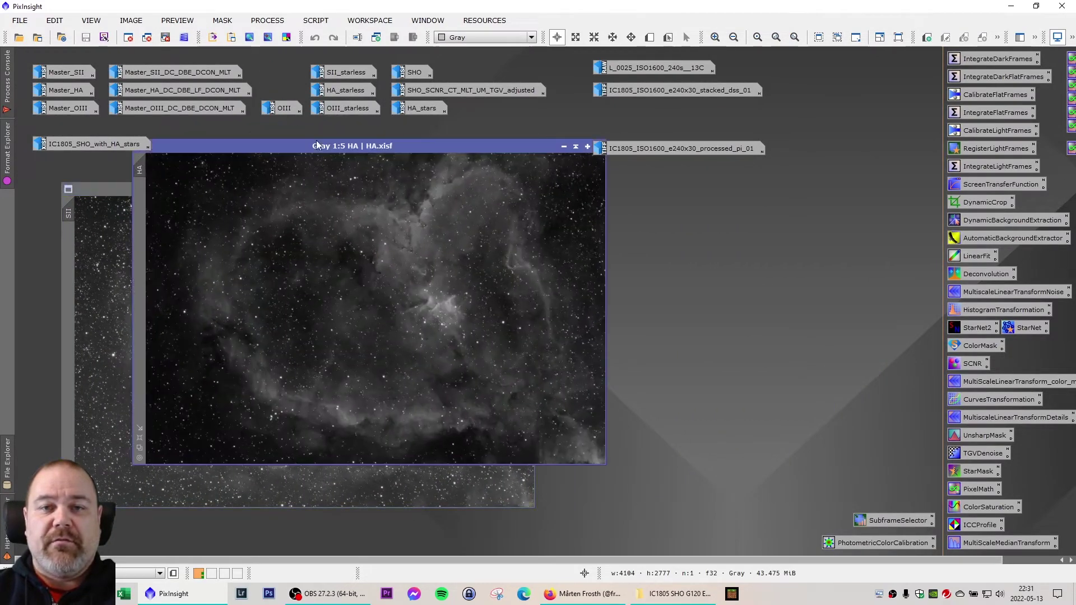
left_click_drag(322, 147, 367, 176)
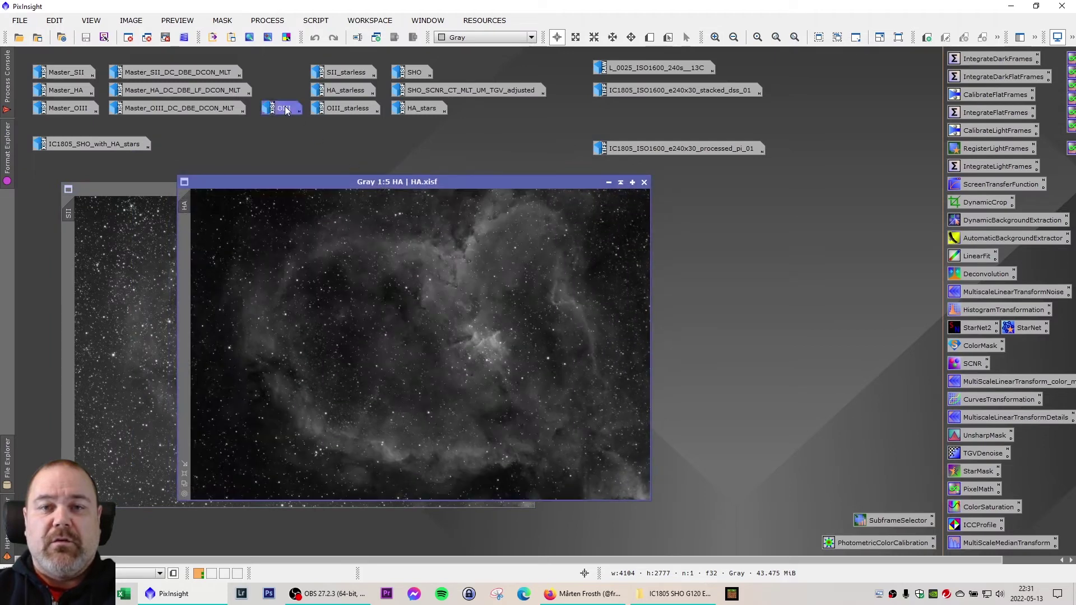
left_click_drag(415, 218, 611, 213)
left_click_drag(465, 181, 497, 170)
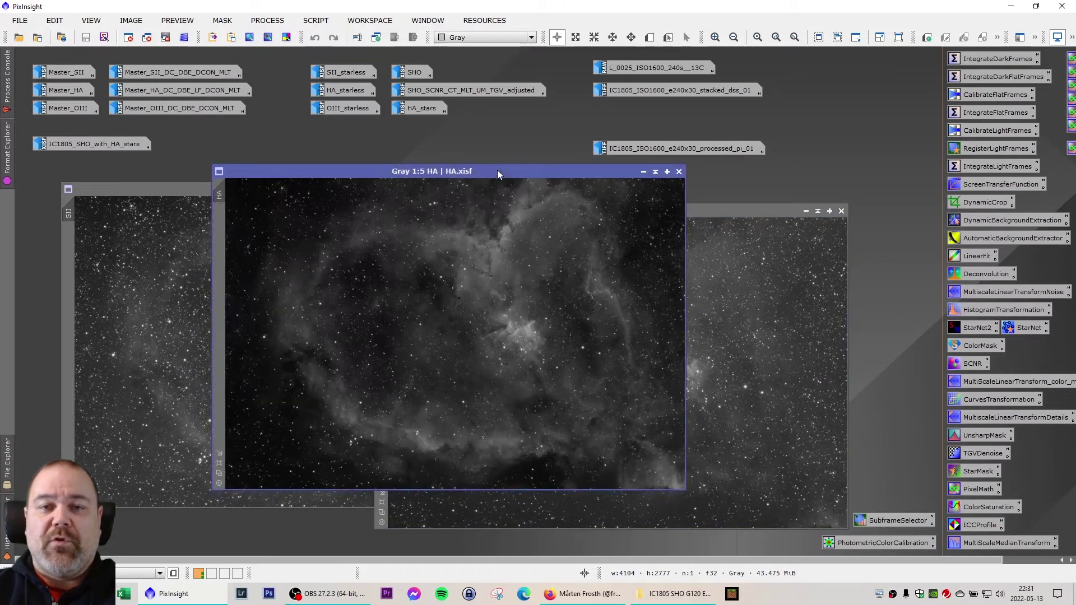
left_click(197, 191)
left_click_drag(198, 191, 163, 221)
left_click(386, 173)
left_click_drag(426, 173, 402, 170)
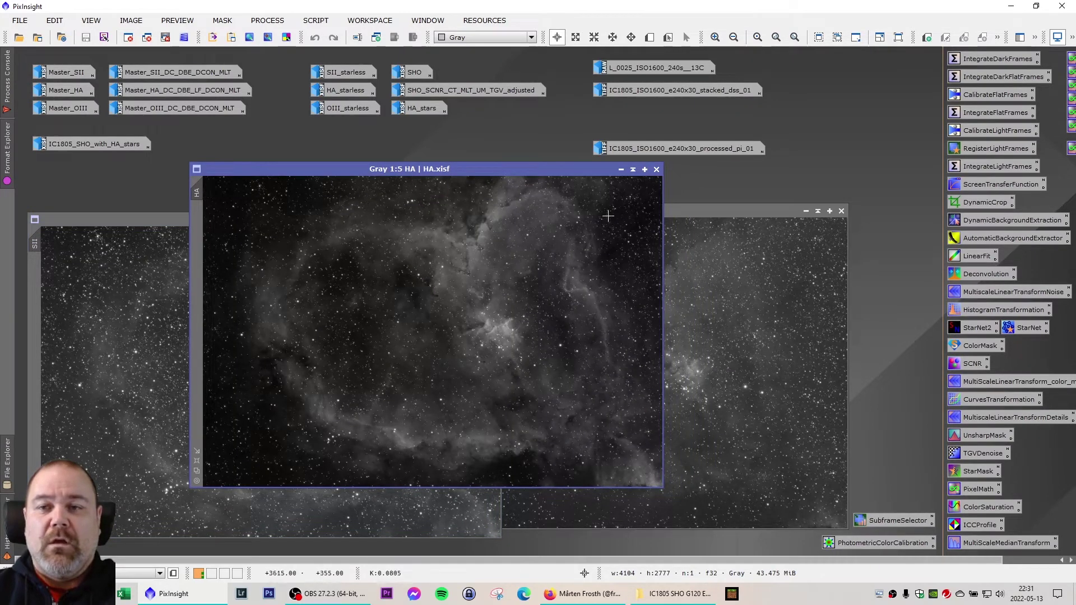
- Iconize the HA, OIII and SII channel images
left_click(621, 169)
left_click(806, 211)
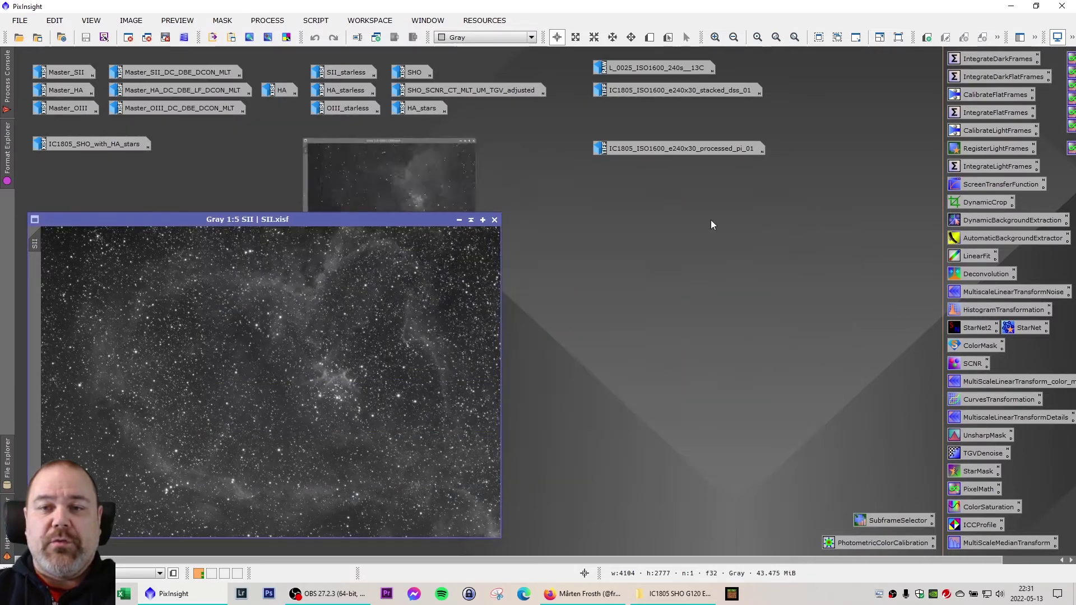
left_click(460, 219)
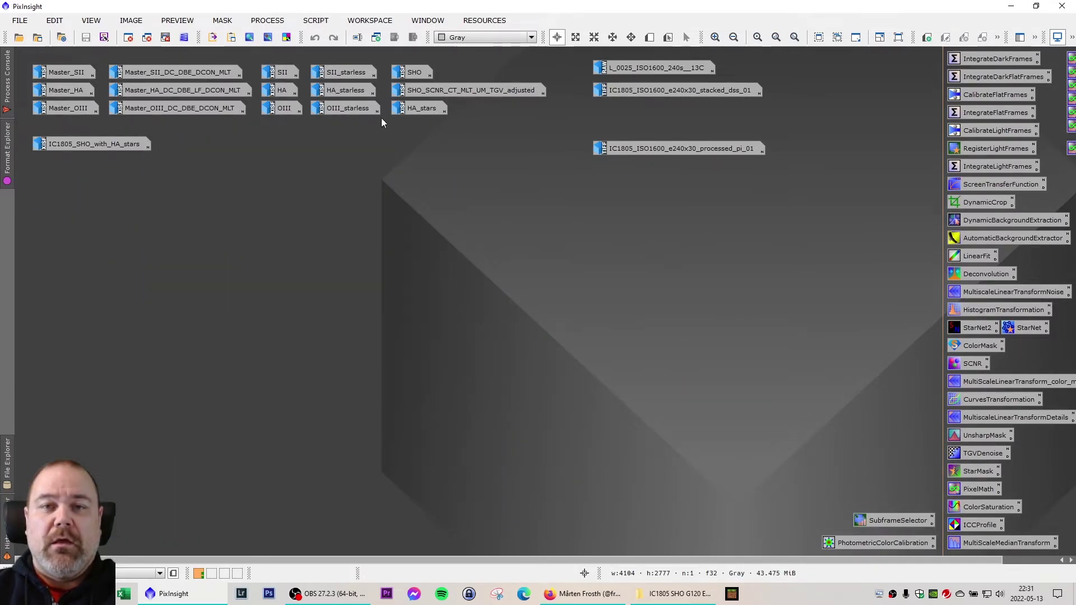
double_click(334, 74)
double_click(339, 90)
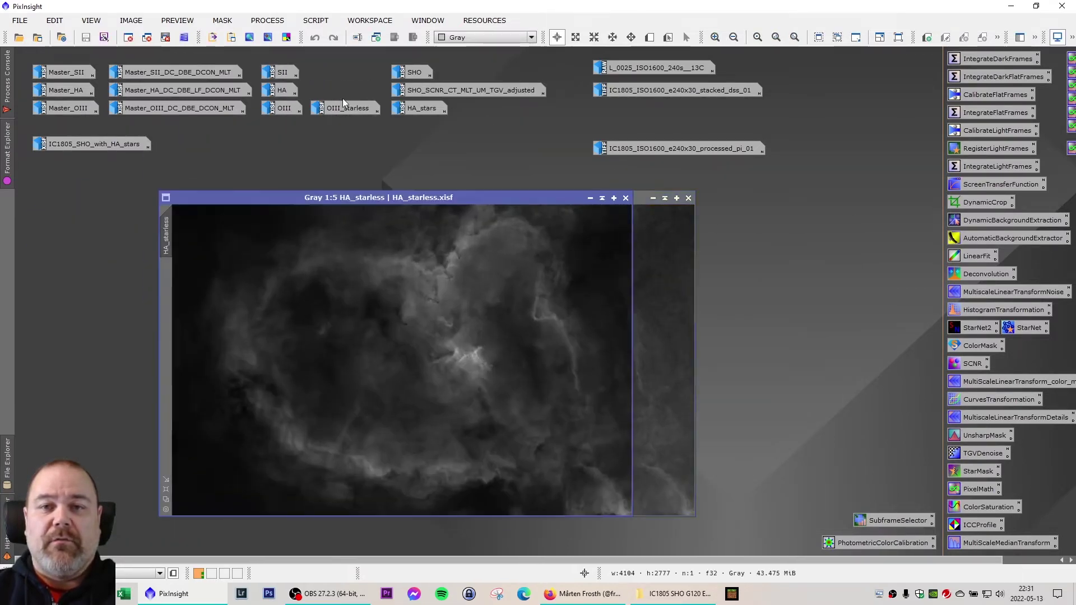
double_click(343, 108)
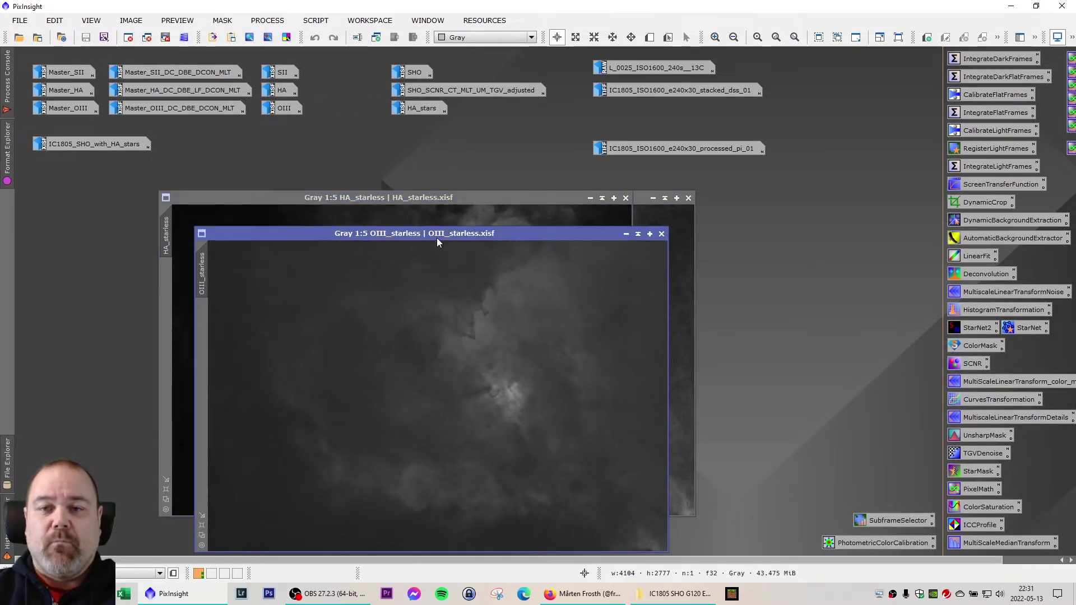
left_click_drag(437, 239, 647, 188)
left_click_drag(355, 200, 236, 215)
left_click_drag(322, 200, 491, 204)
left_click(296, 213)
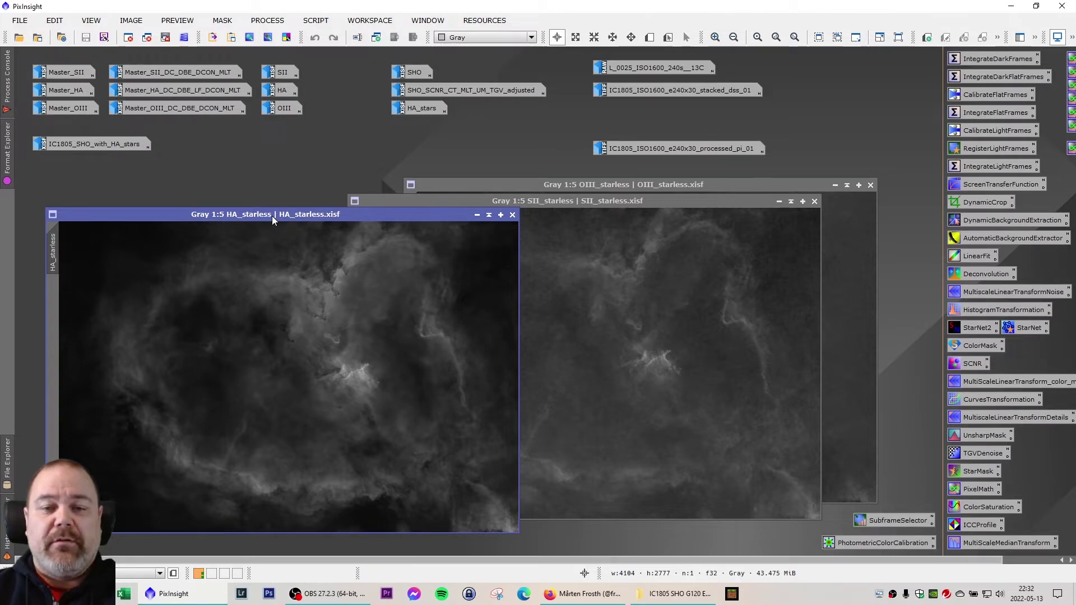
left_click(477, 215)
left_click(780, 202)
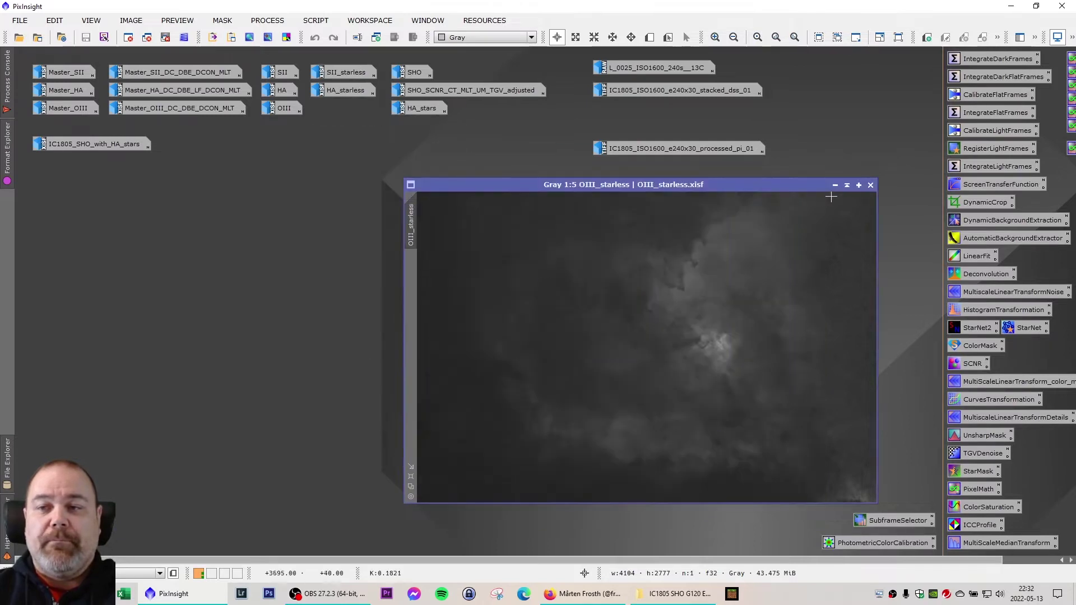
left_click(838, 185)
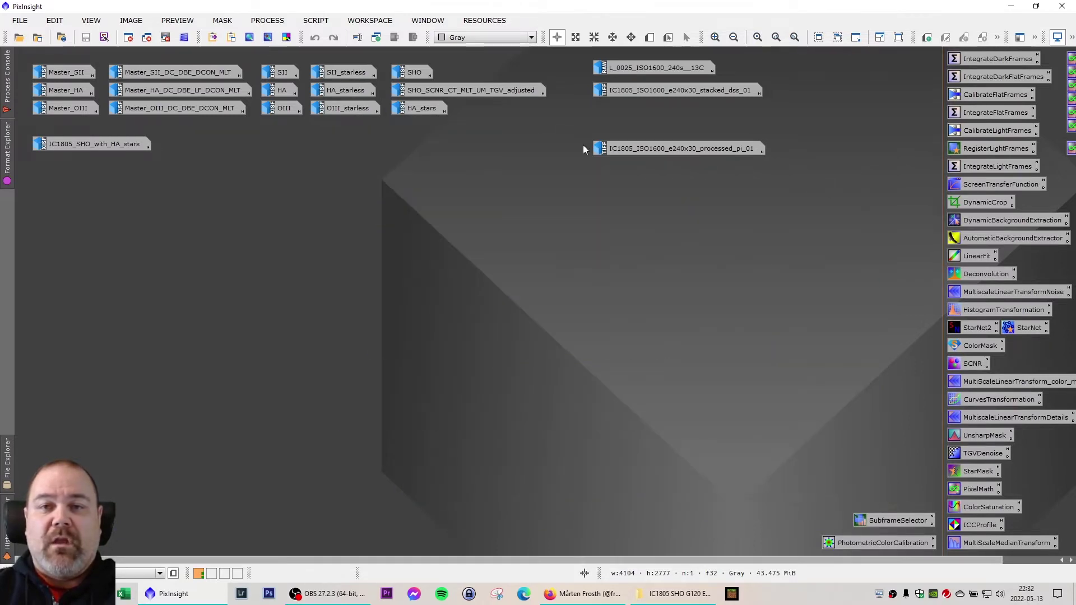
- Open SHO.xsf on the left and SHO_SCNR_CT_MLT_UM_TGV_adjusted to its right
double_click(410, 74)
left_click_drag(339, 161, 351, 190)
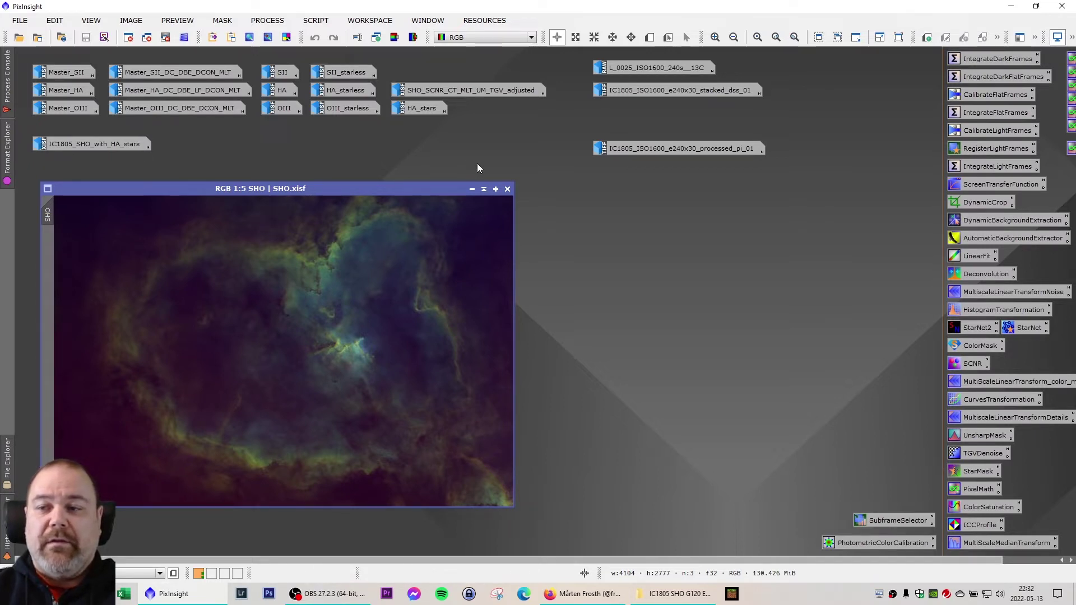
mouse_move(452, 90)
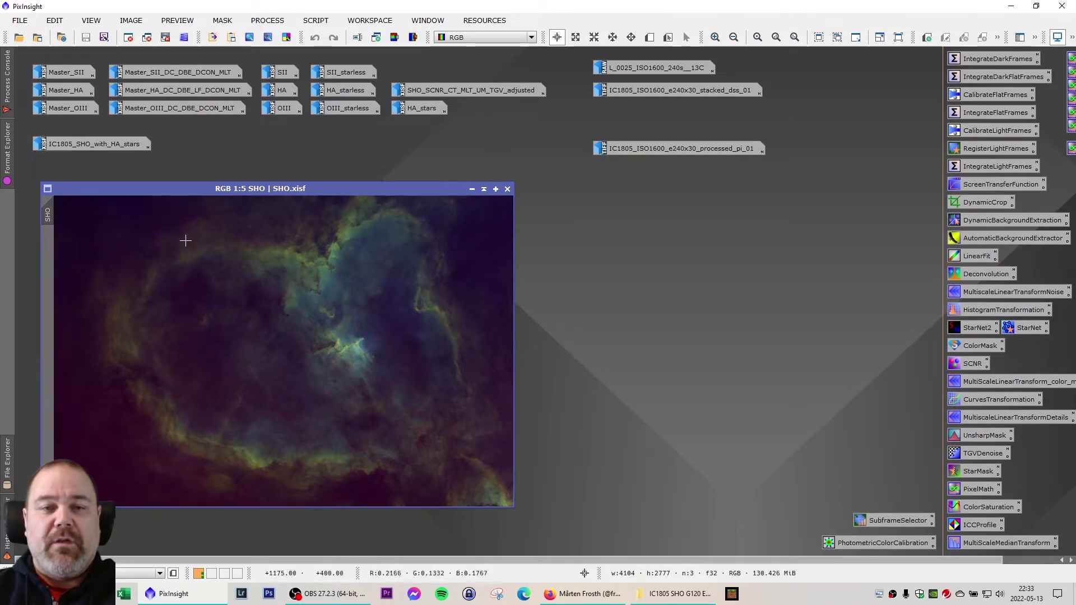
left_click_drag(281, 190, 270, 196)
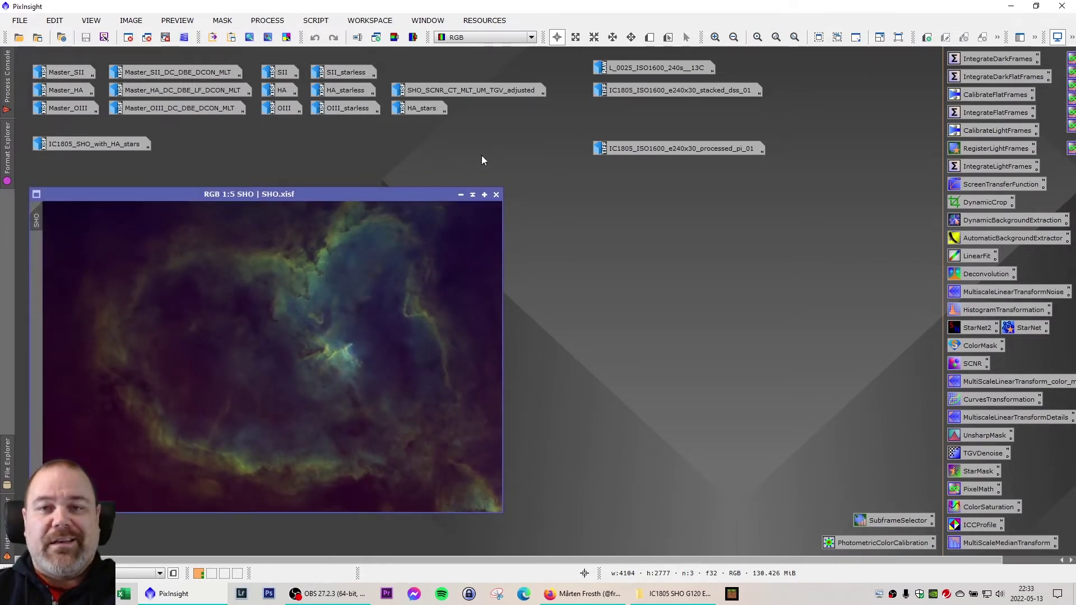
double_click(470, 92)
left_click_drag(398, 157, 767, 194)
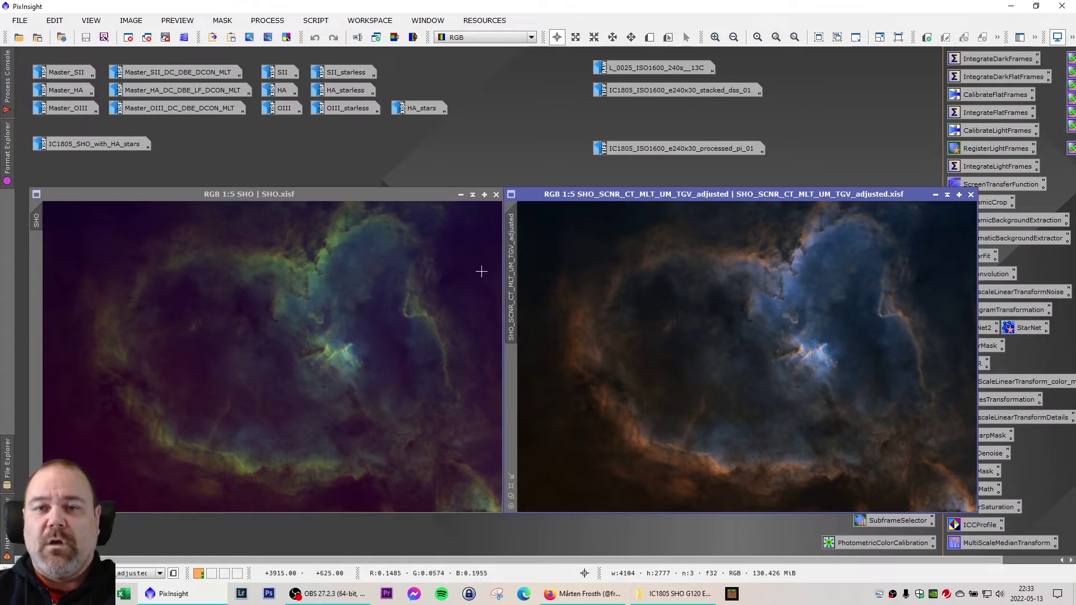
- Open and inspect the HA_stars image, then iconize both HA_stars and SHO
double_click(422, 109)
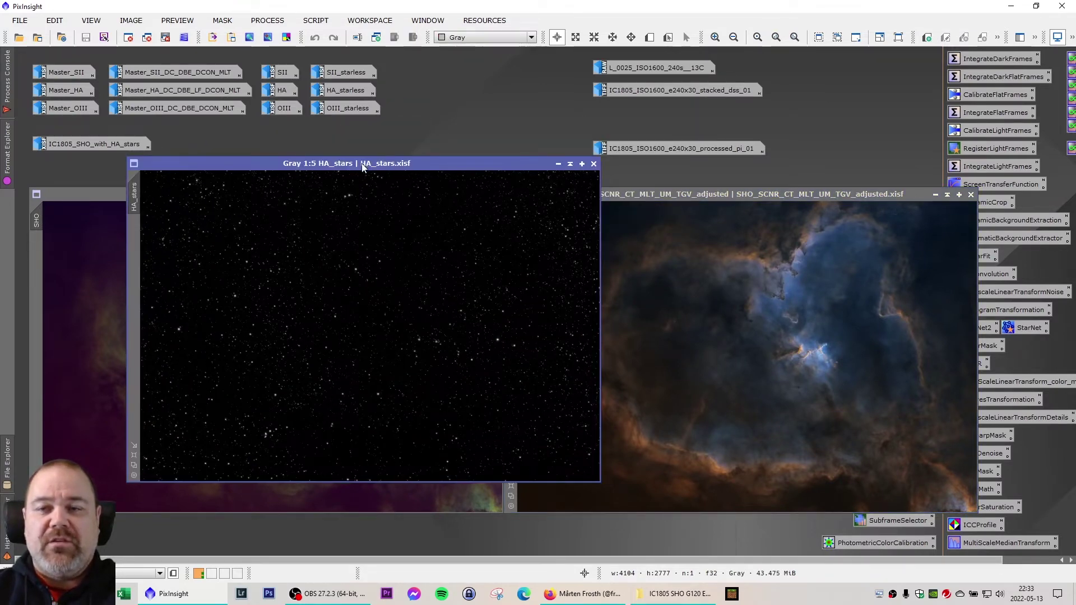
left_click_drag(362, 162, 421, 166)
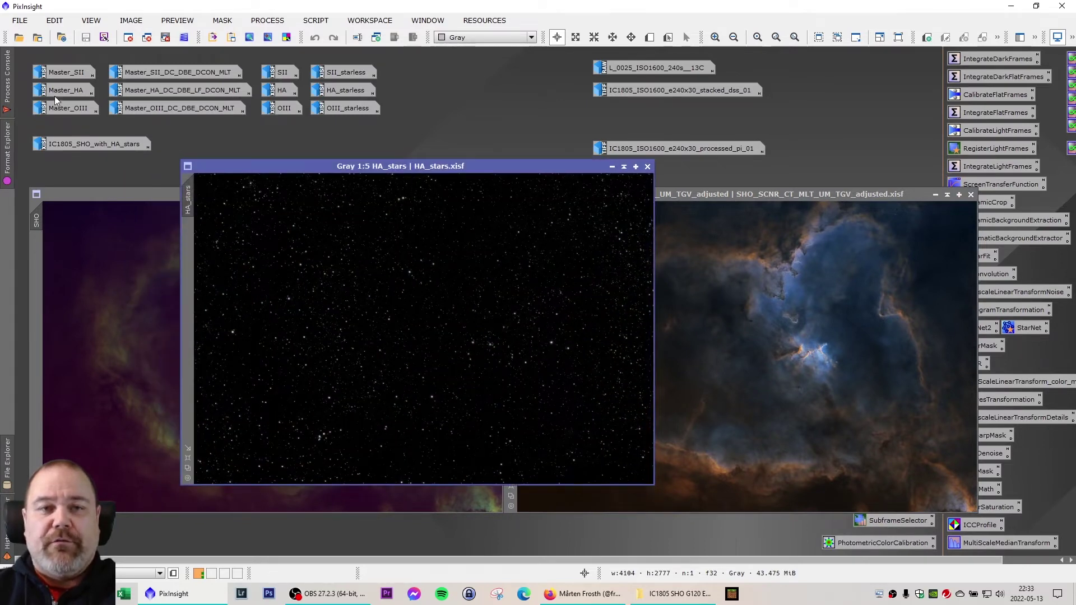
mouse_move(57, 92)
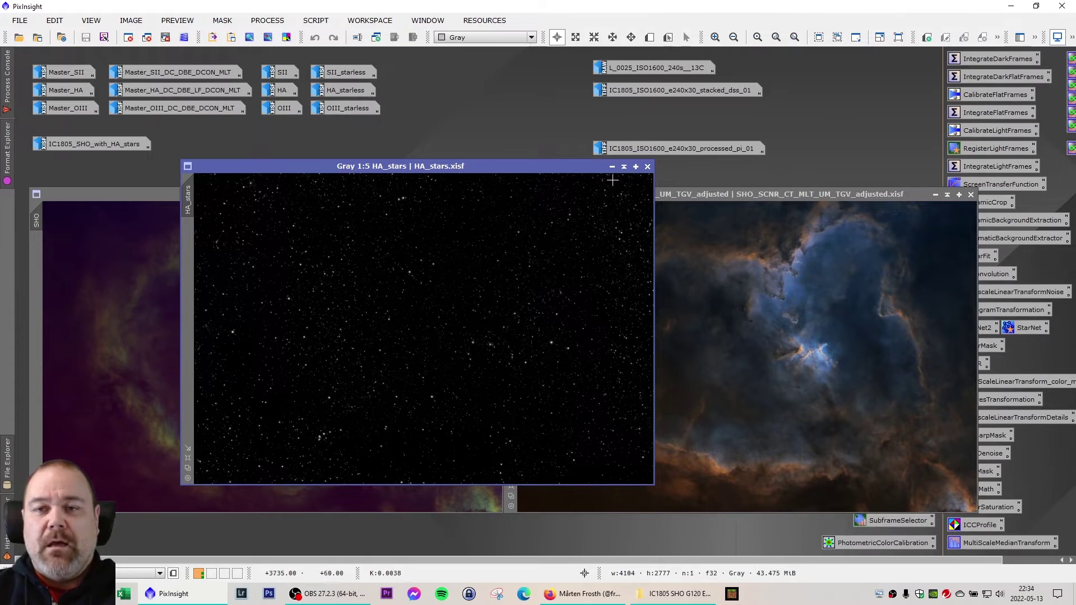
left_click(612, 167)
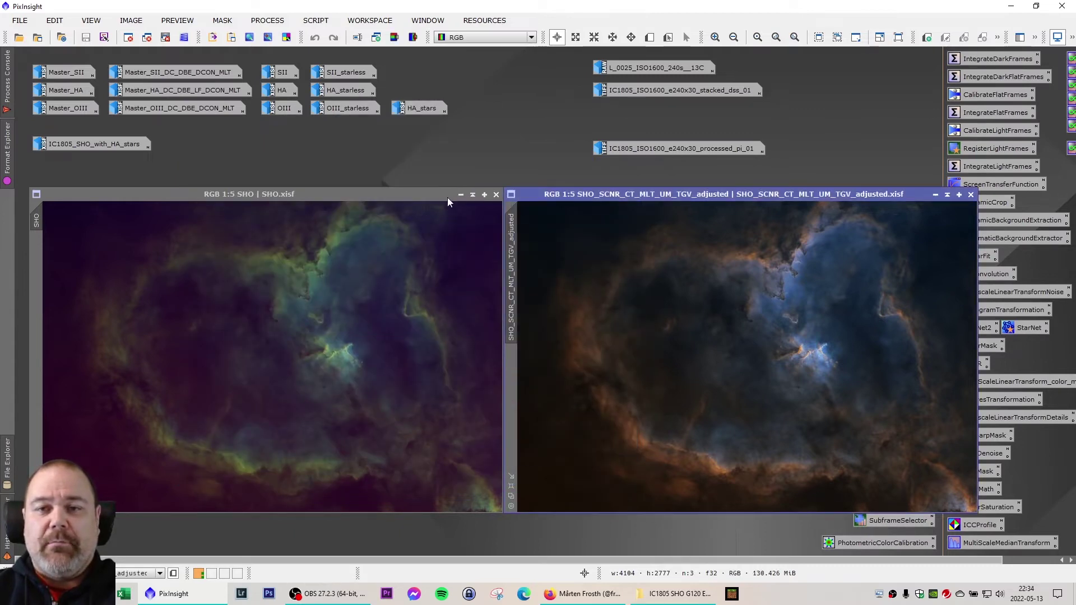
left_click(460, 196)
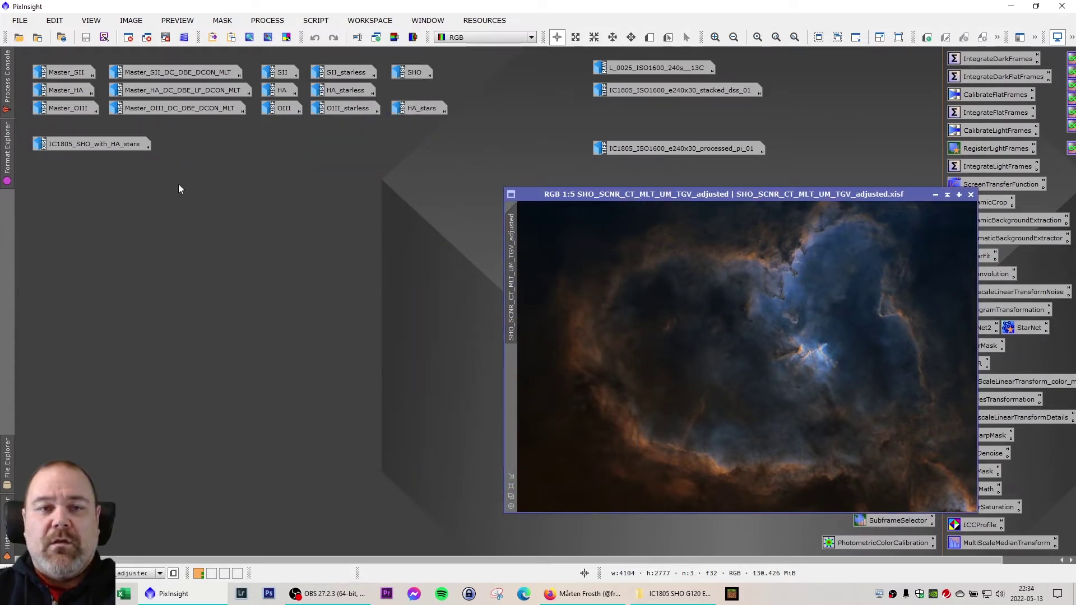
- Open IC1805_SHO_with_HA_stars beside the adjusted image, then iconize the adjusted image
double_click(76, 146)
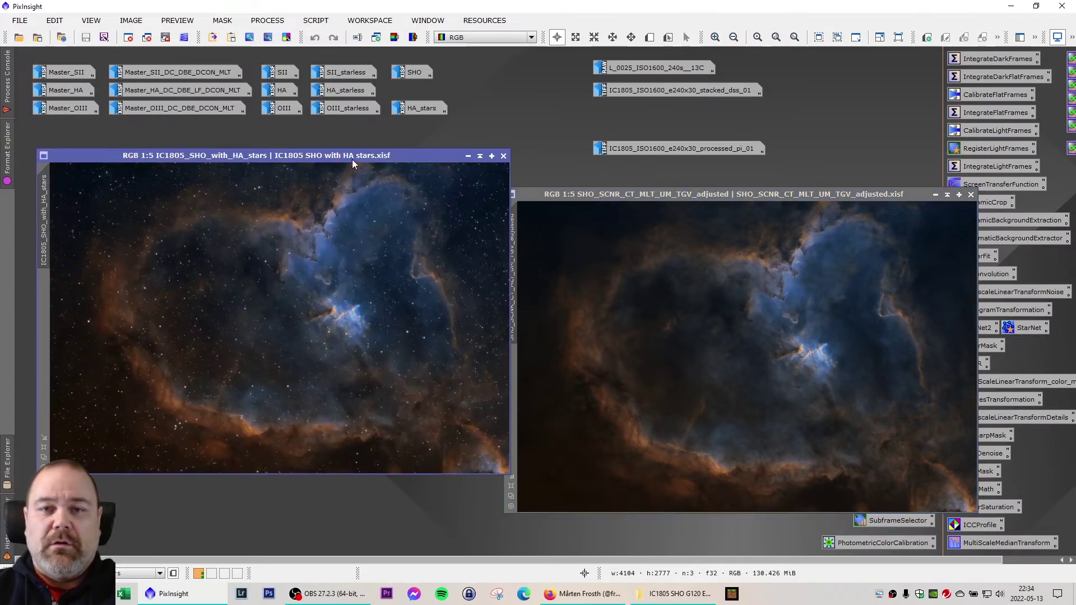
left_click_drag(352, 159, 345, 199)
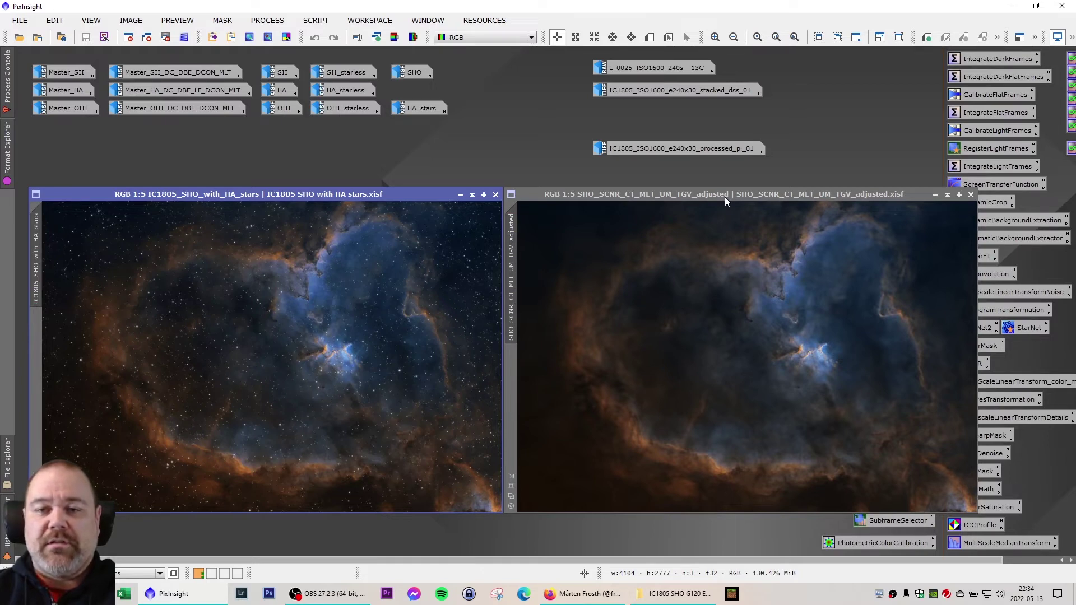
left_click(935, 194)
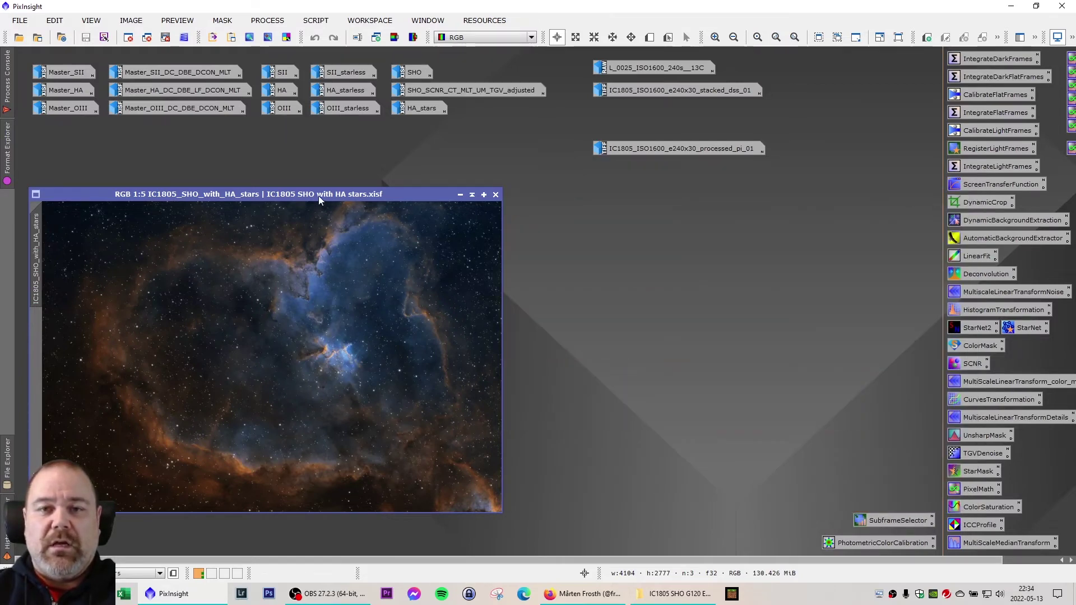
left_click_drag(315, 194, 324, 203)
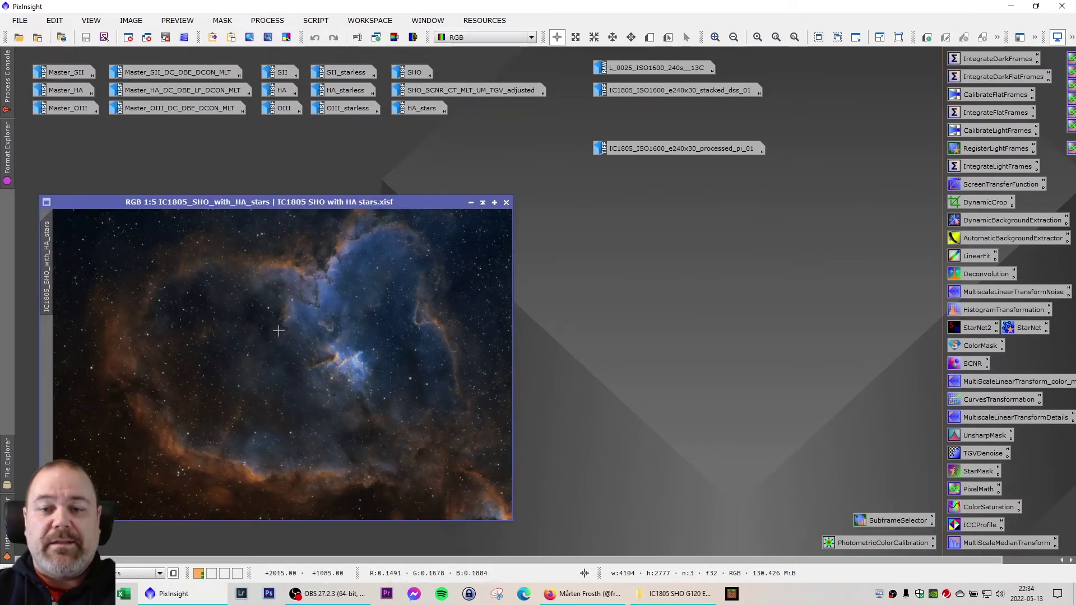
- Open Master_HA right of the final image, iconize it again, and lower the final window
double_click(65, 91)
left_click_drag(327, 215, 701, 172)
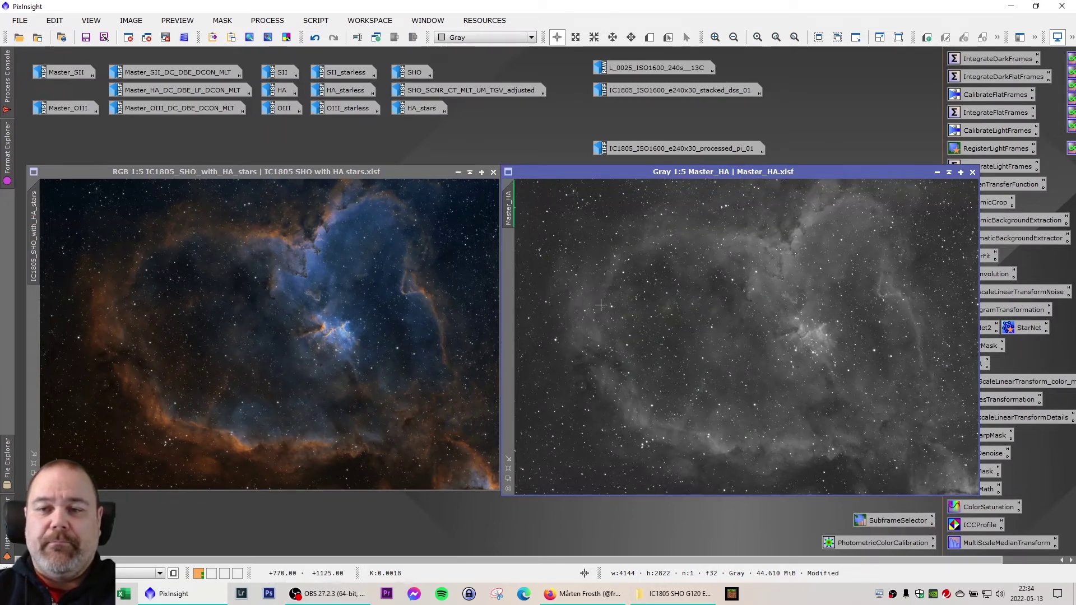
left_click(937, 173)
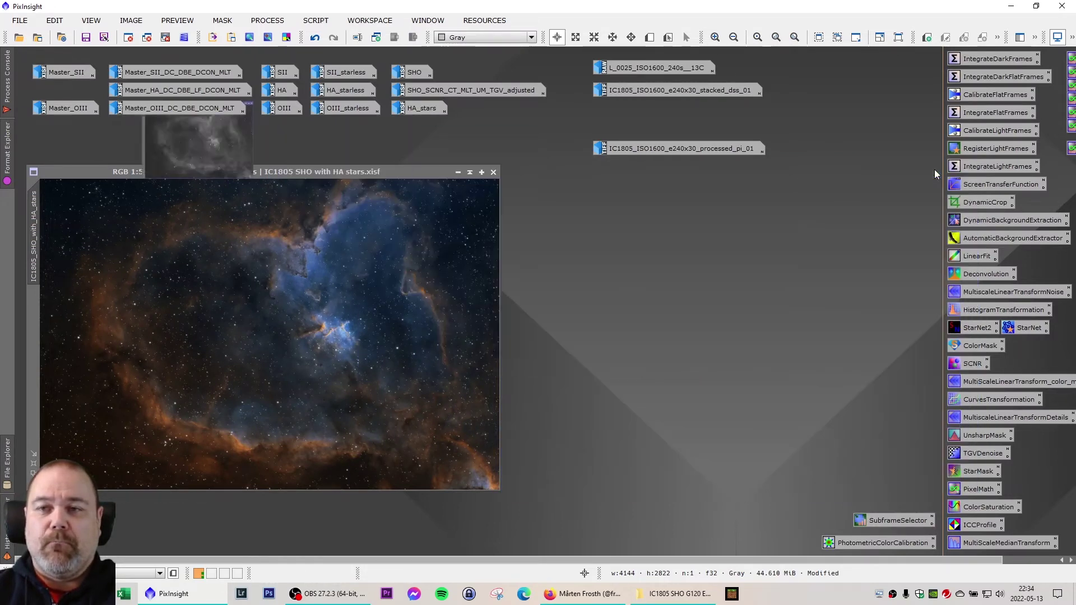
left_click_drag(301, 172, 296, 201)
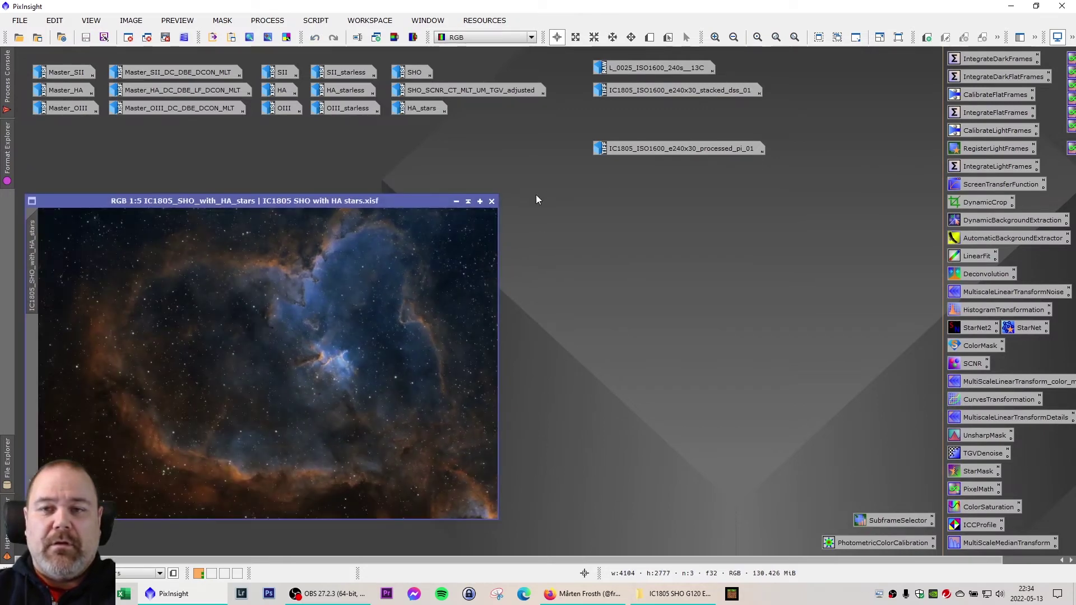
- Open the DSLR IC1805_ISO1600_e240x30_processed_pi_01 image next to the final SHO image
double_click(693, 148)
left_click_drag(665, 203, 632, 194)
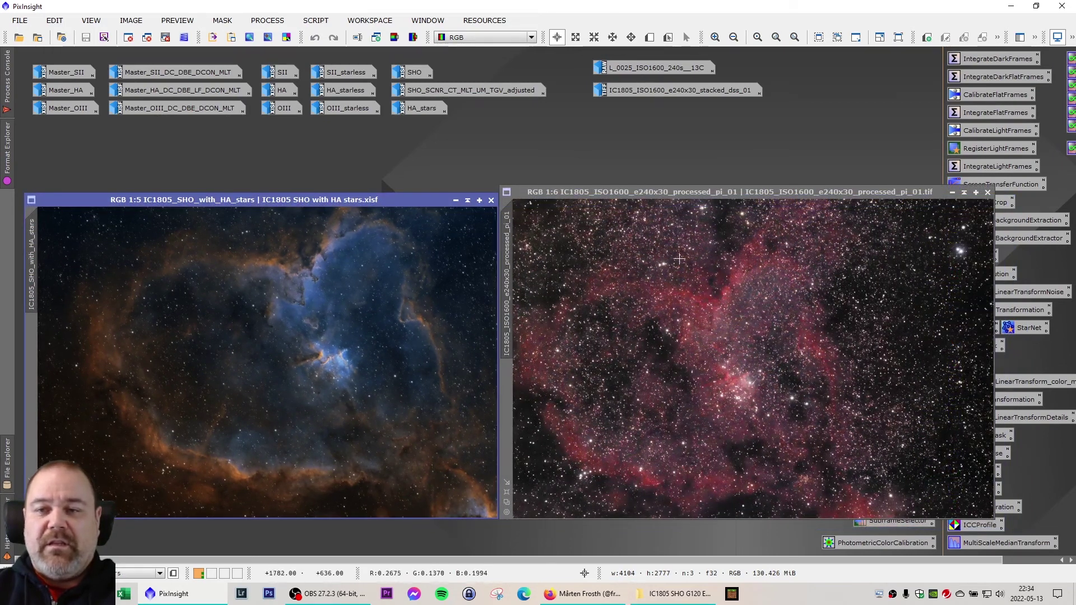